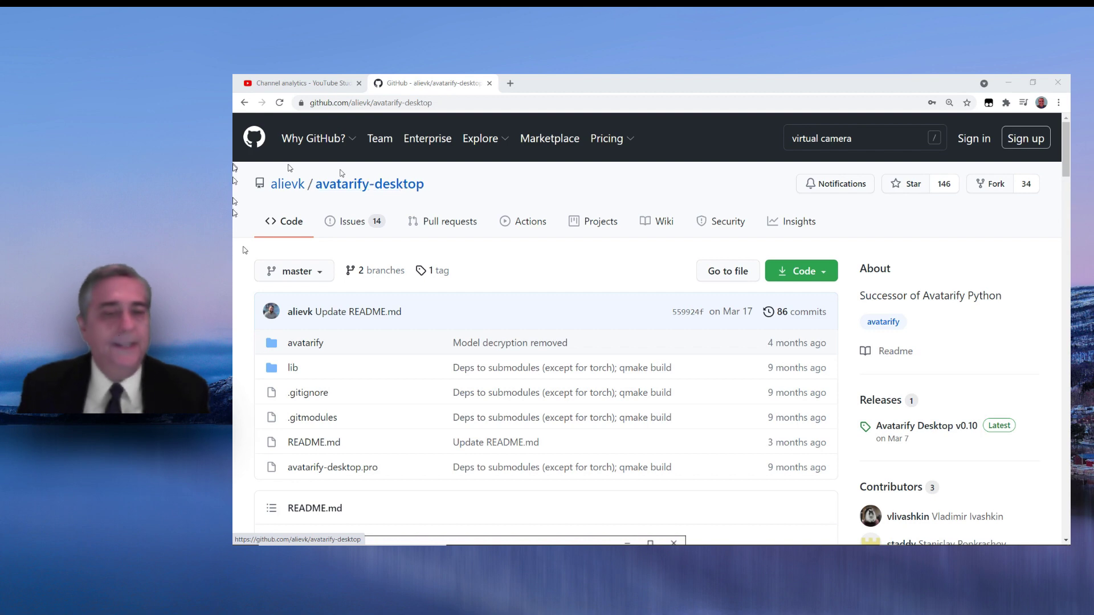
Step: Download the Avatarify Desktop installer linked in the README's Installation section and run it
scroll(428, 245, down, 8)
scroll(427, 250, down, 4)
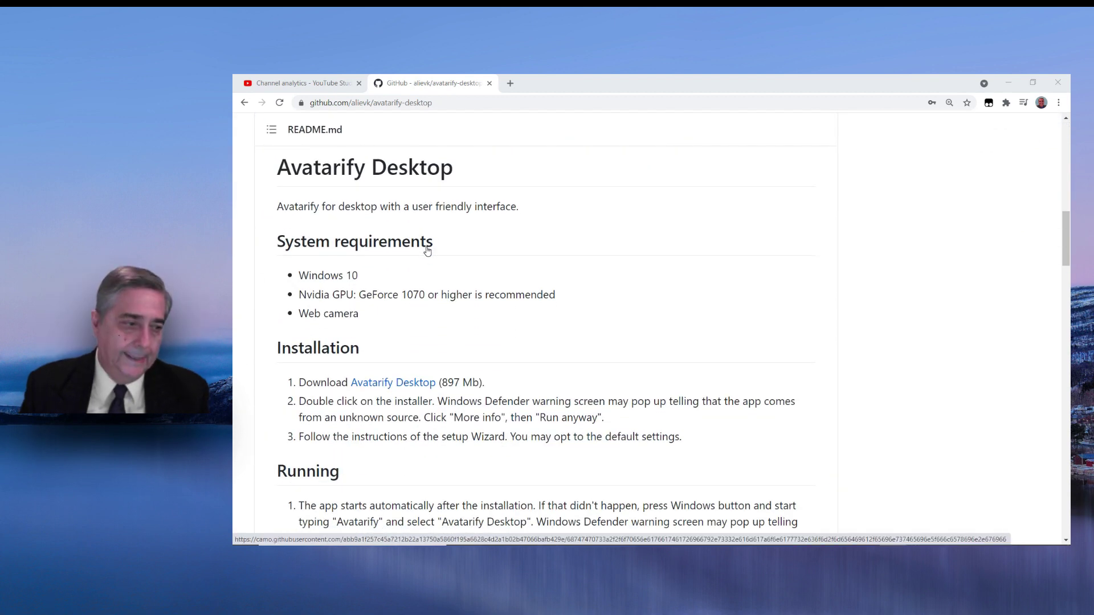
scroll(427, 250, down, 2)
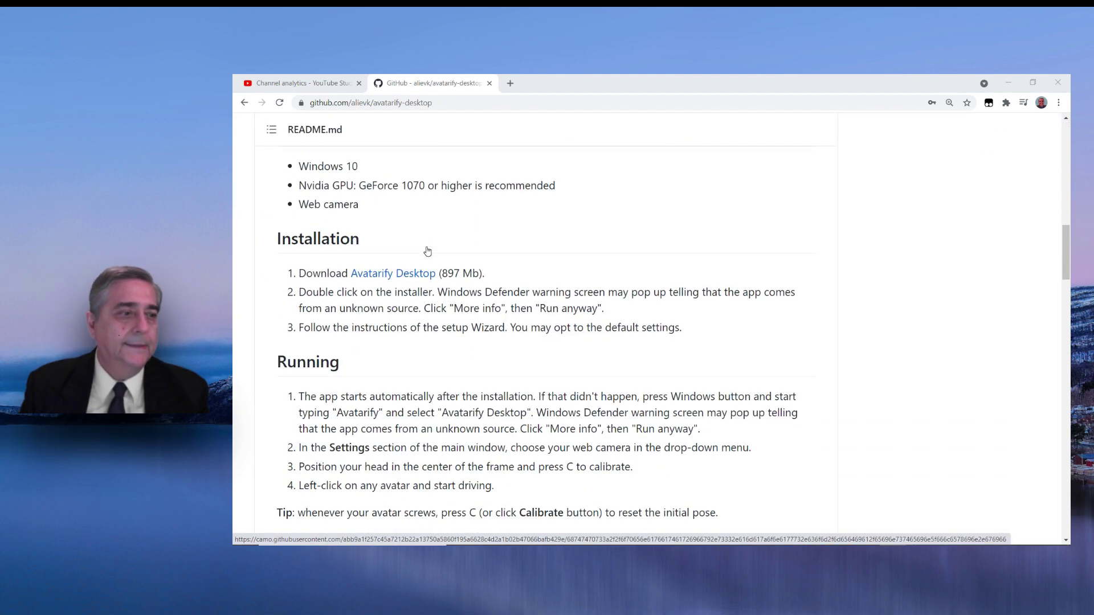
click(405, 278)
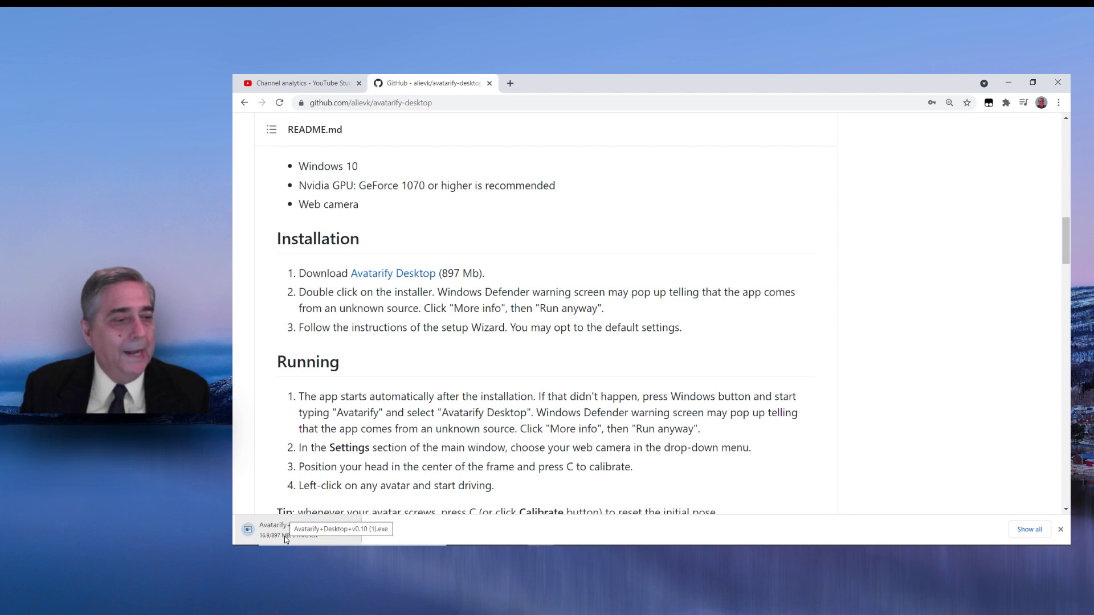
click(285, 536)
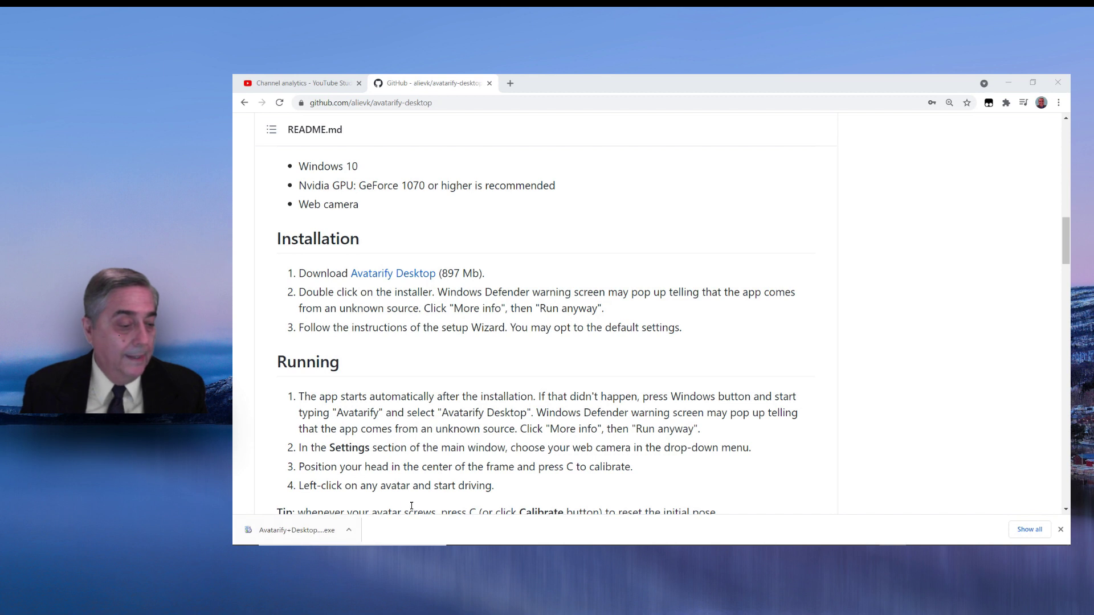
click(318, 534)
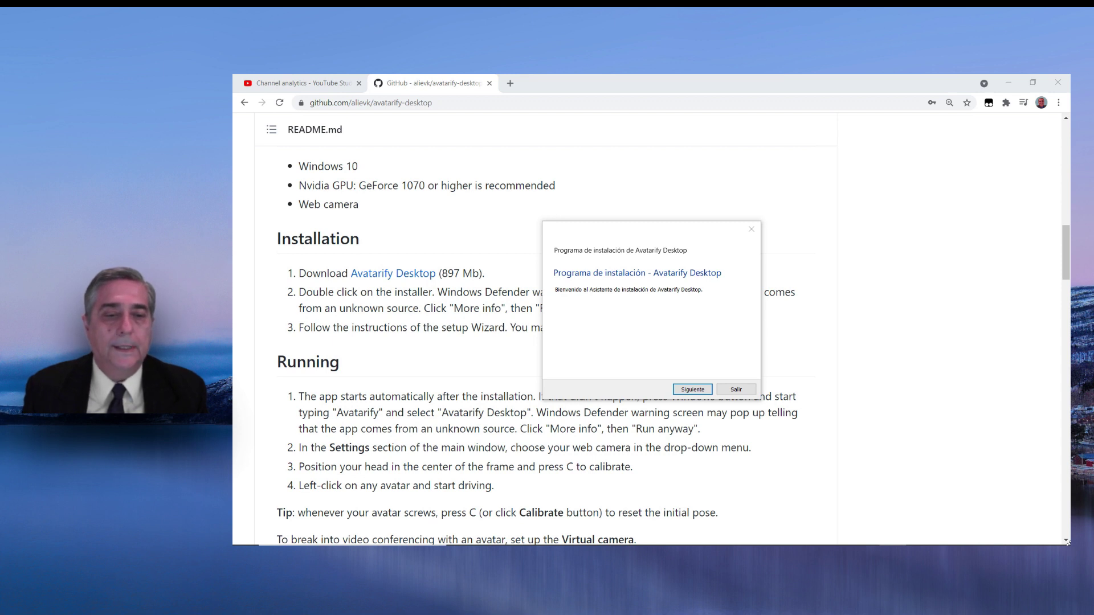
Step: Keep the default installation directory in the setup wizard and uninstall the existing Avatarify Desktop version
click(693, 390)
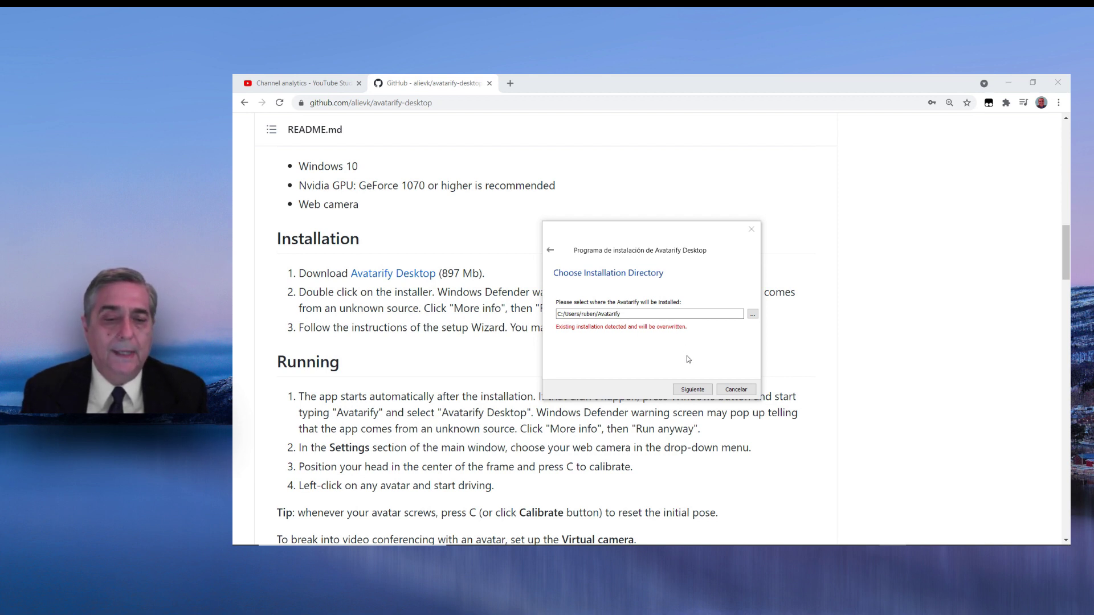
click(693, 391)
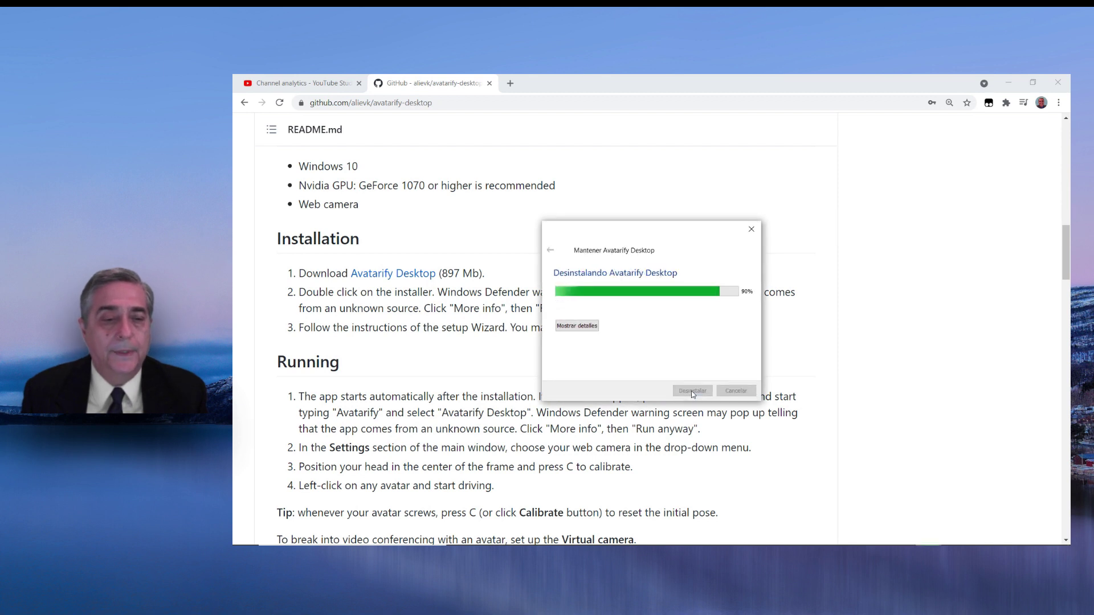
click(692, 391)
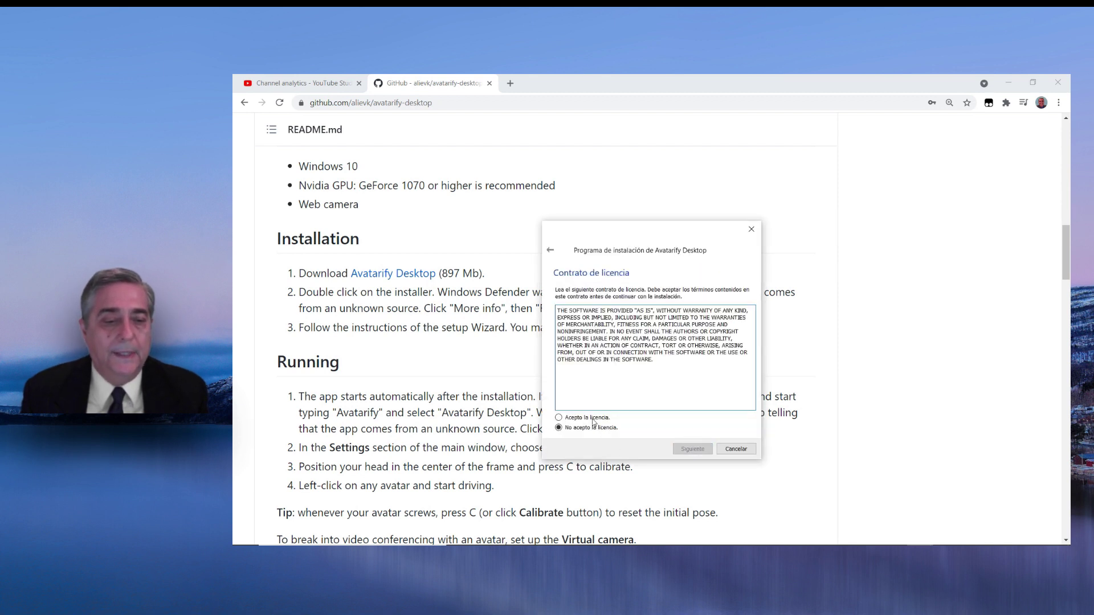
Step: Accept the licence and install Avatarify Desktop with the Avatarify Start menu folder, finishing the wizard with the app set to run
click(703, 449)
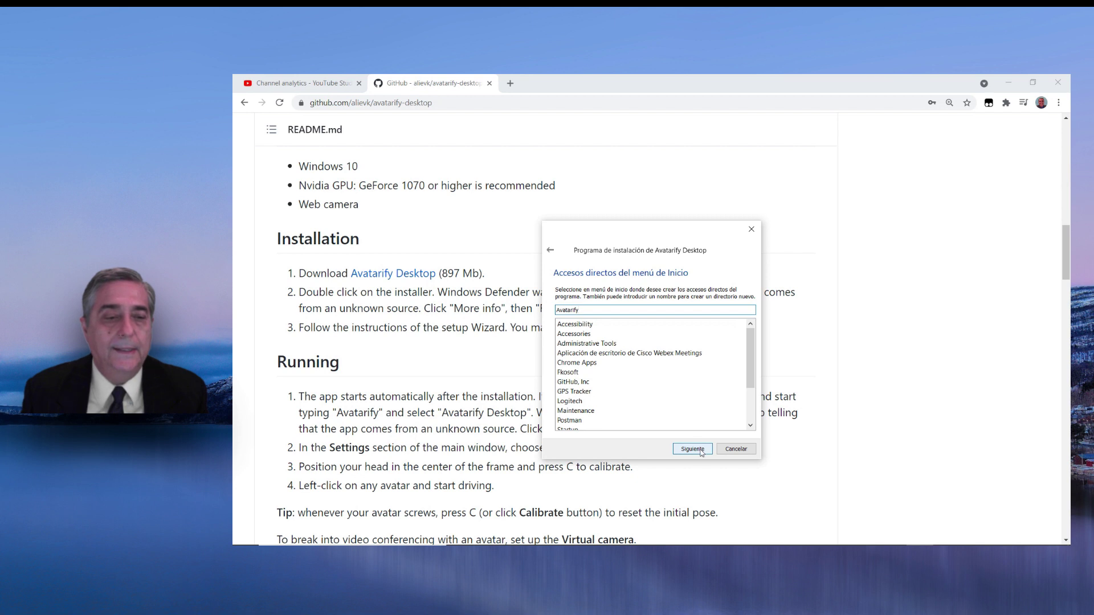
click(692, 449)
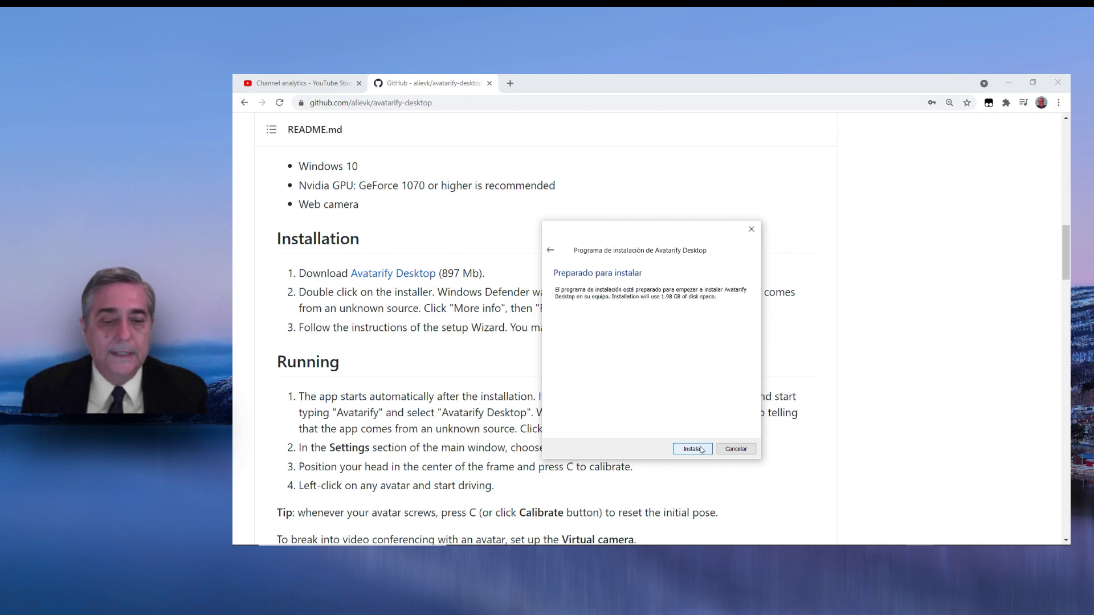
click(702, 450)
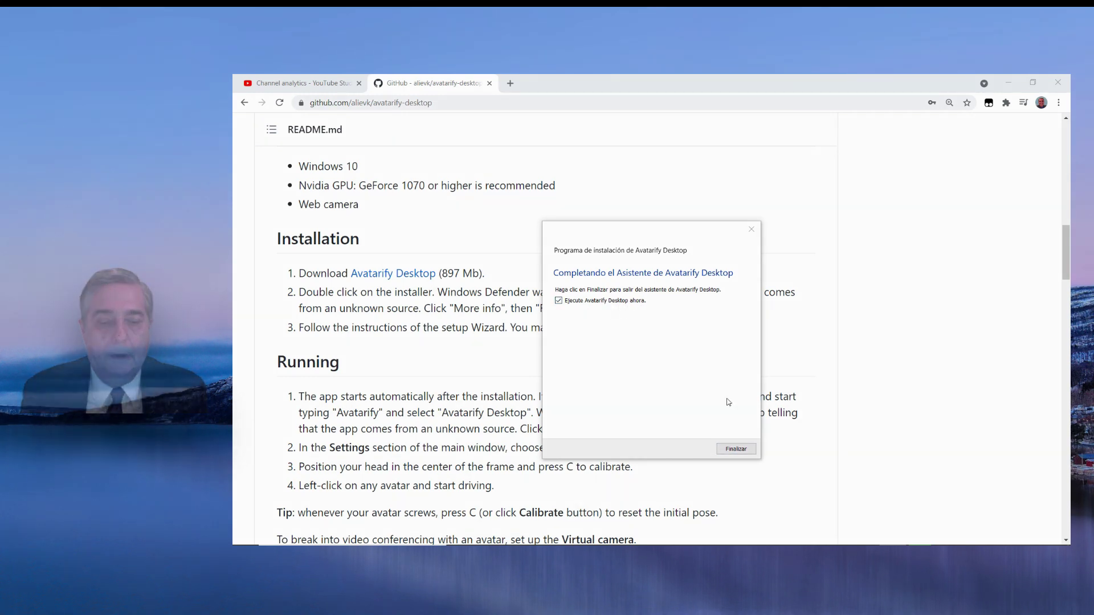
click(736, 449)
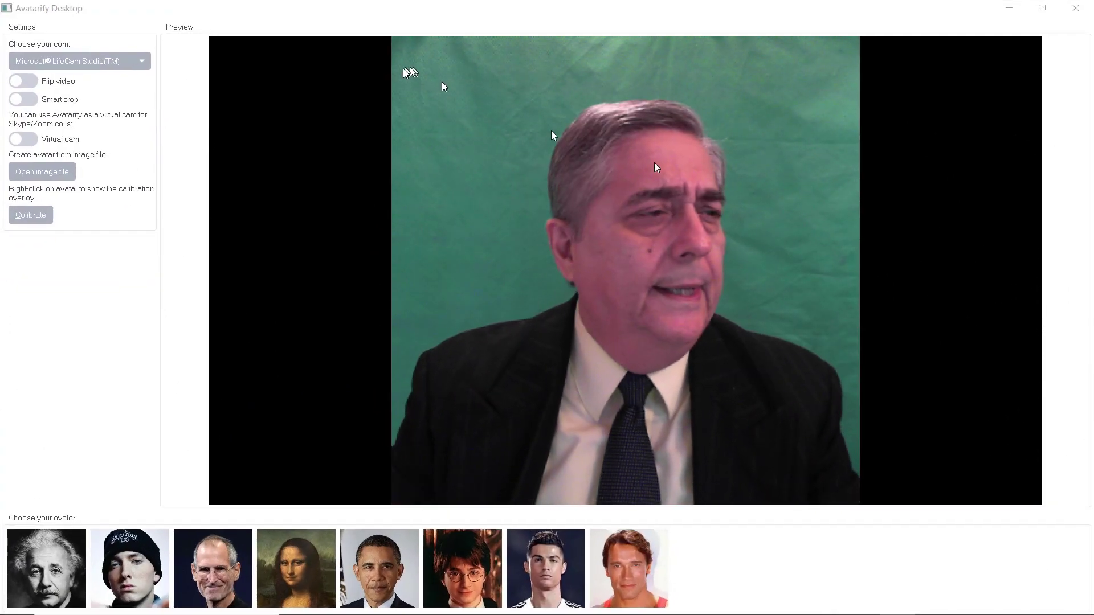
Step: Check the available cameras, keeping Microsoft LifeCam Studio(TM), and try the Flip video and Smart crop options, switching them back off
click(97, 60)
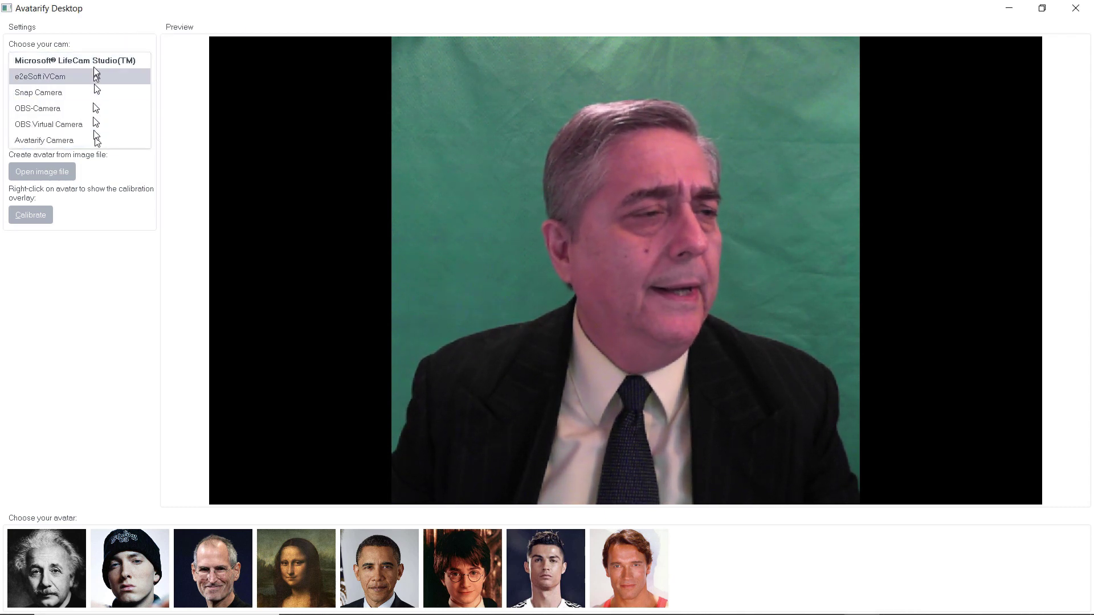
click(96, 60)
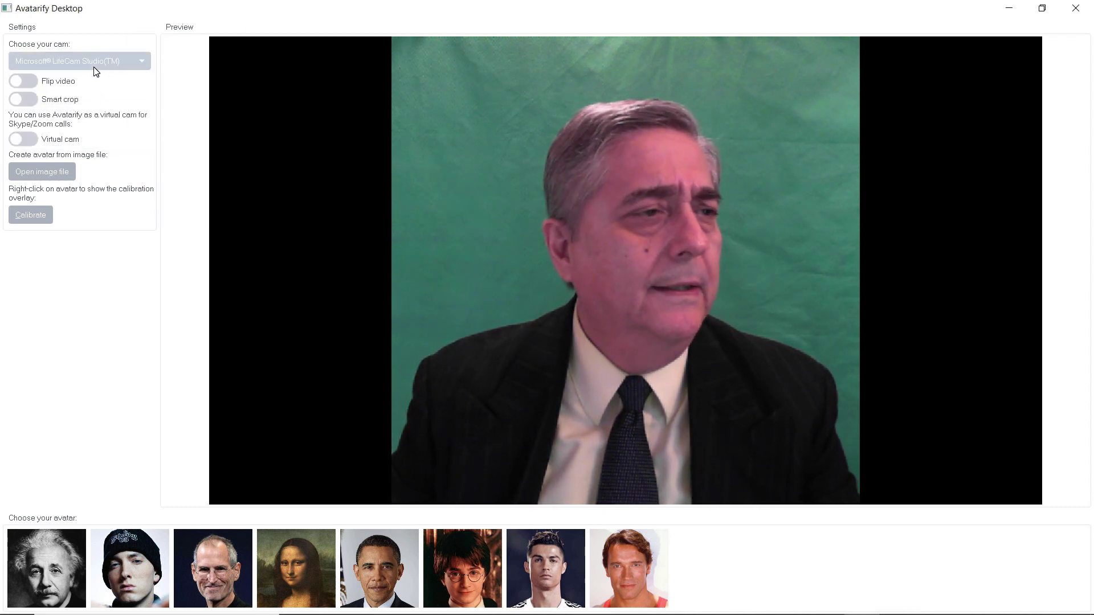
click(30, 84)
click(29, 86)
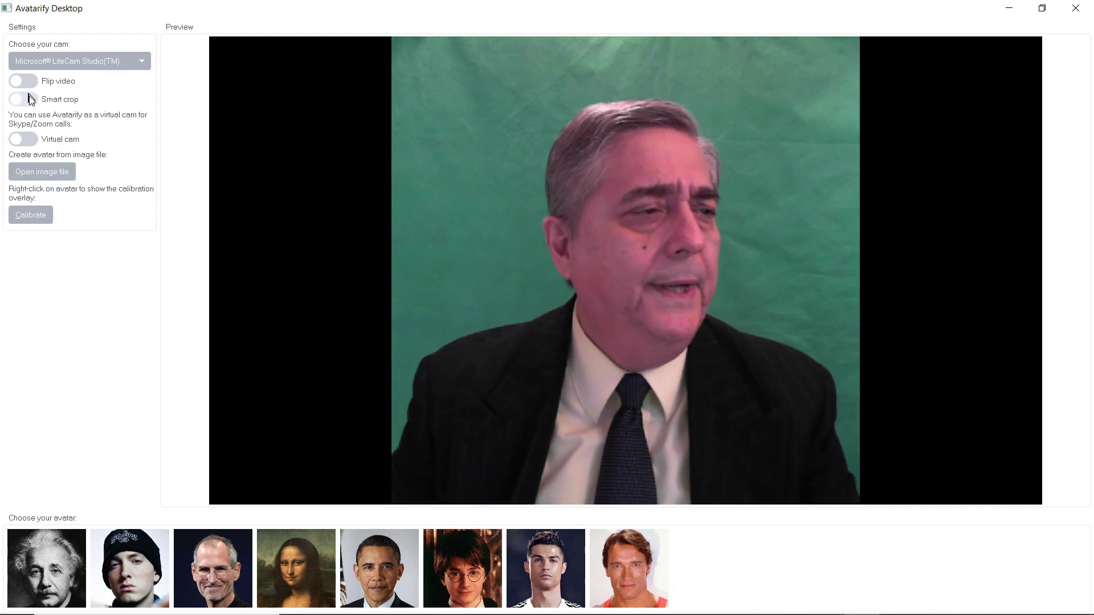
click(31, 103)
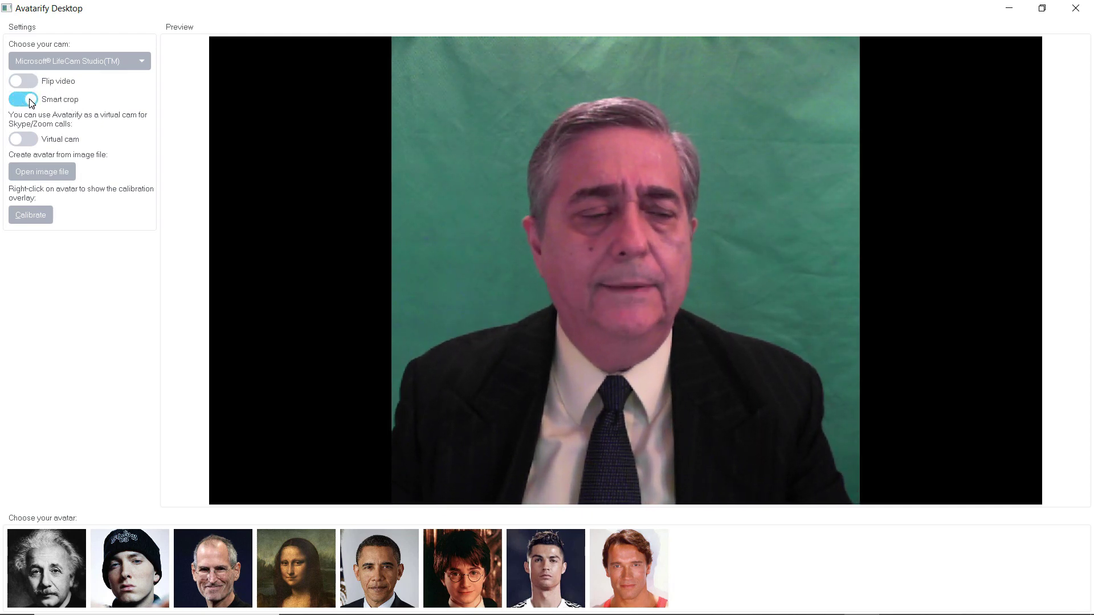
click(20, 102)
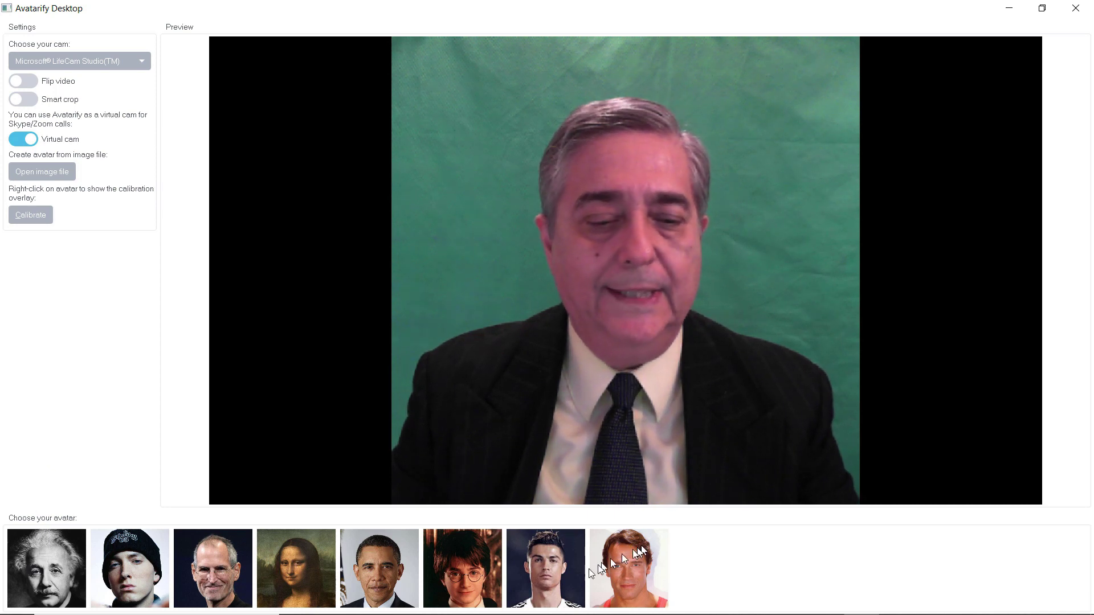
Step: Preview the first, third and fifth built-in avatars on the webcam feed
click(50, 562)
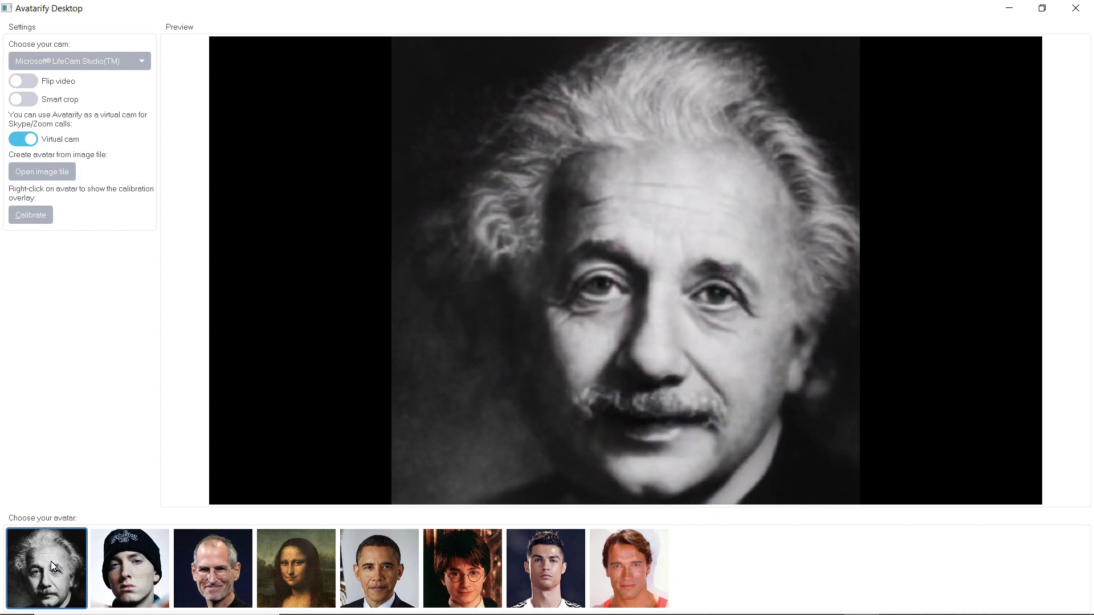
click(229, 556)
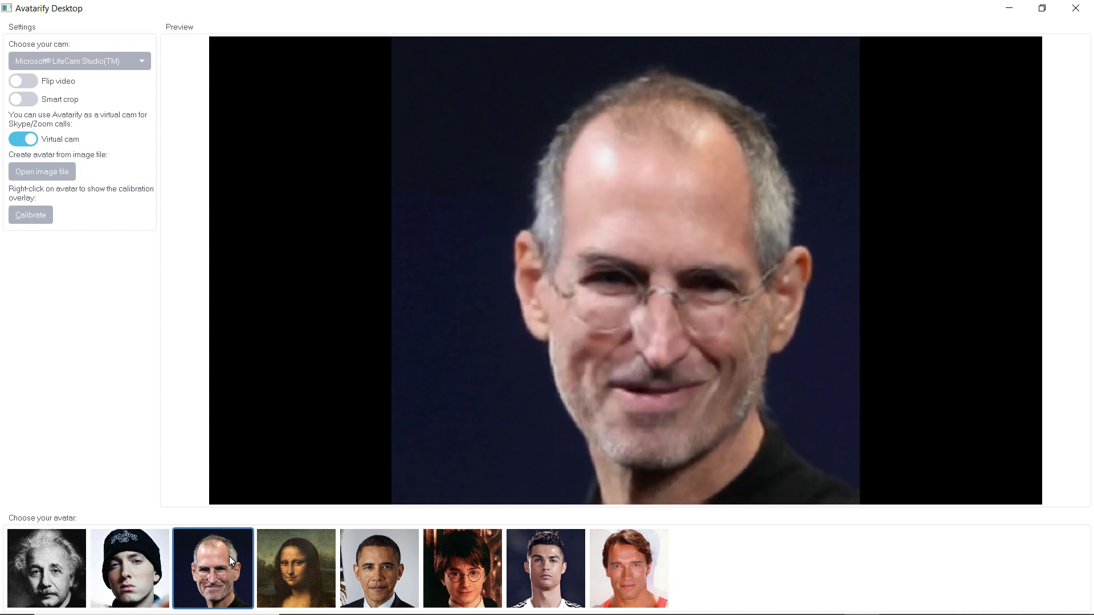
click(388, 551)
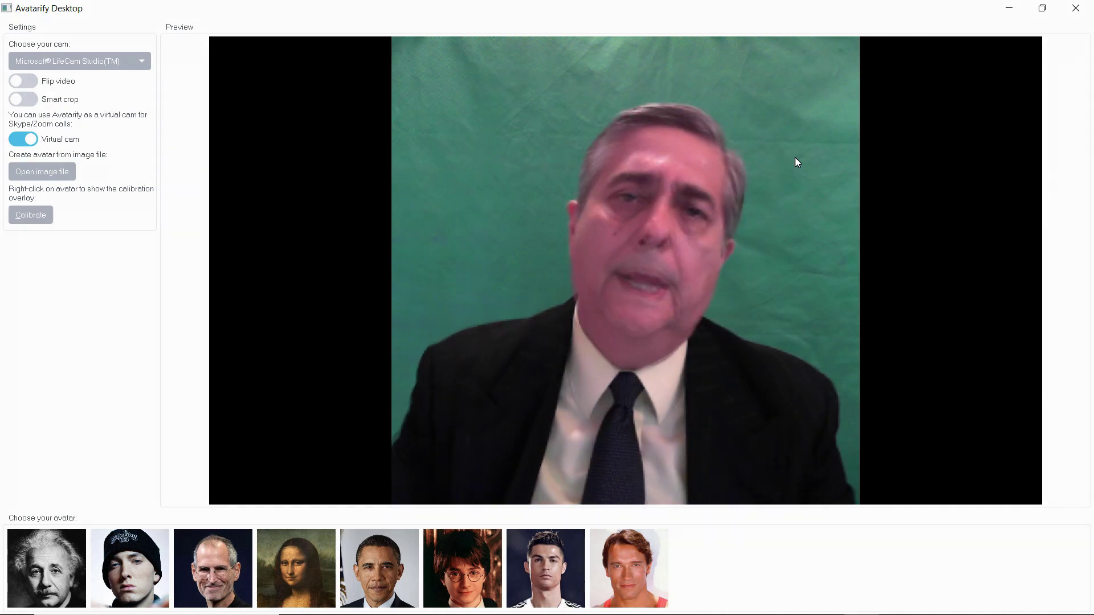
Step: Create a new avatar from harrson-ford.jpg in the Imágenes > avatars folder, keeping the default crop, and select it in the reel
click(63, 172)
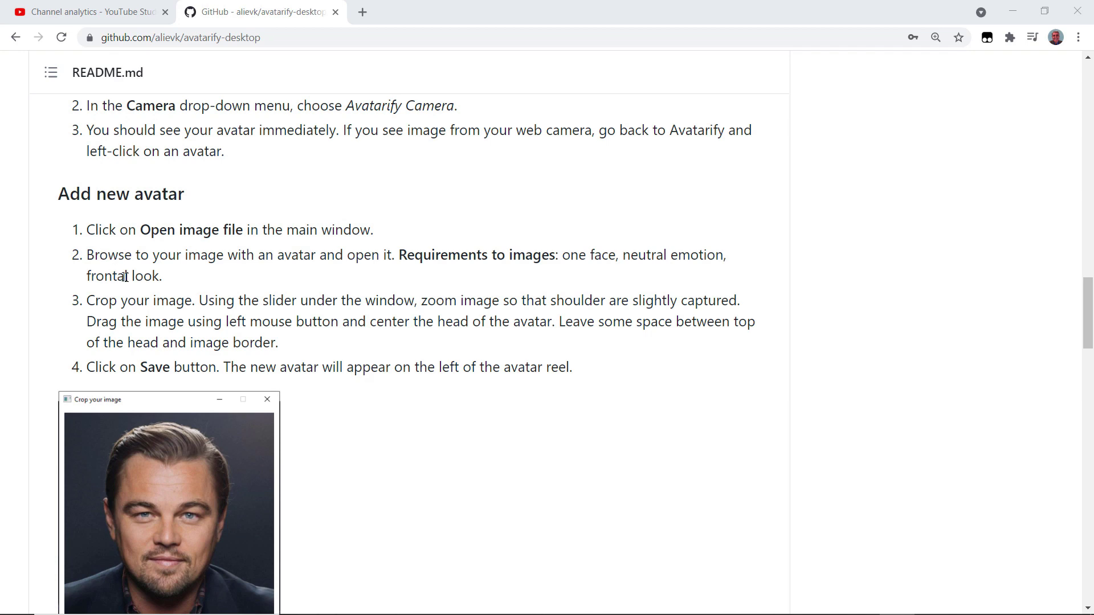
scroll(133, 478, down, 4)
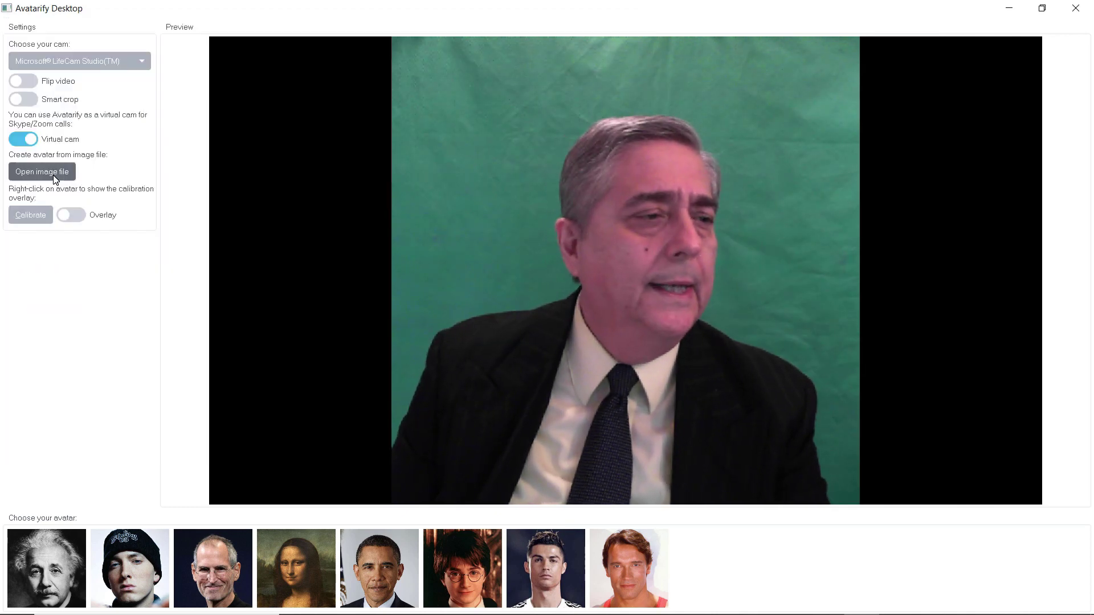
click(55, 180)
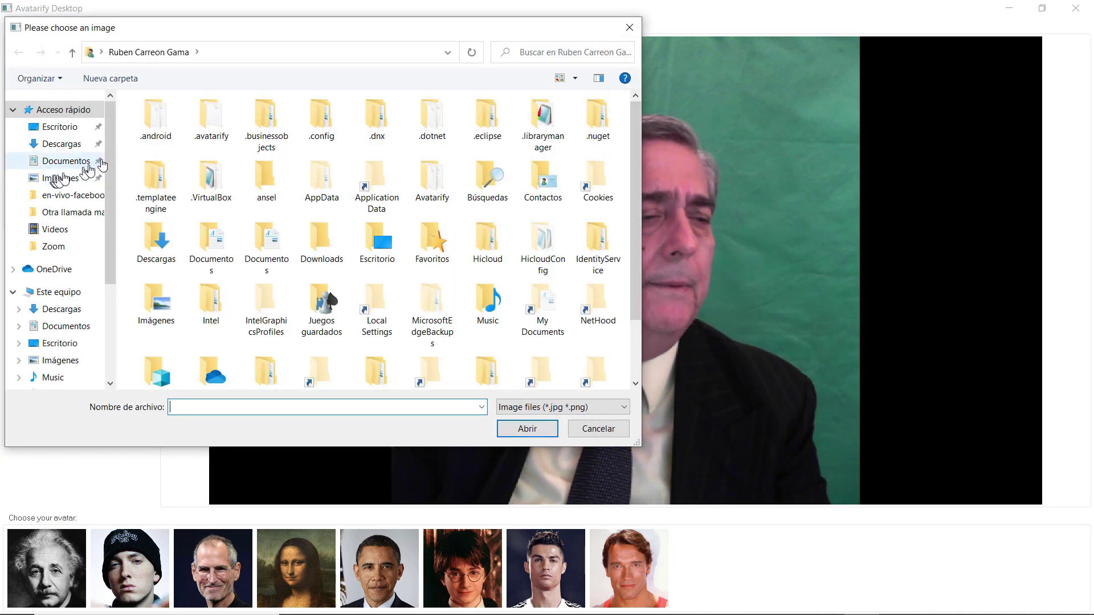
click(62, 178)
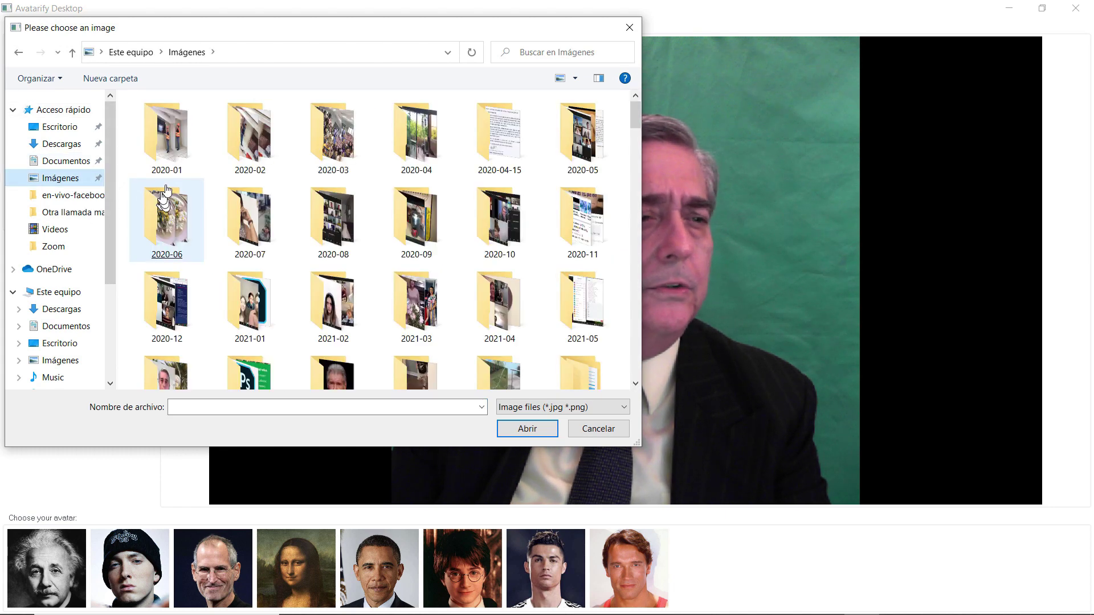
scroll(564, 302, down, 2)
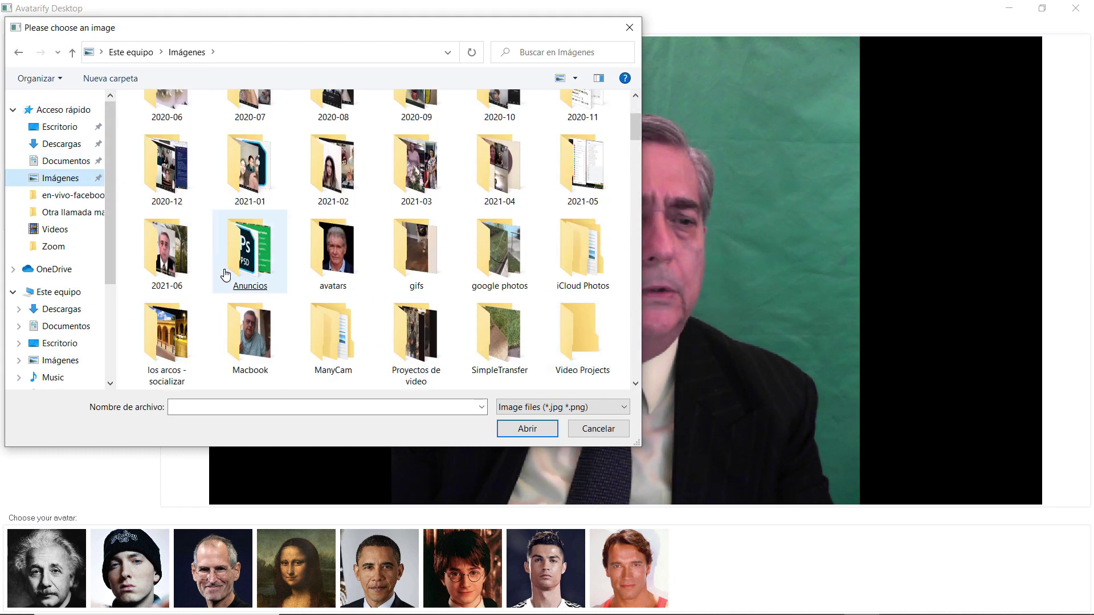
double_click(322, 276)
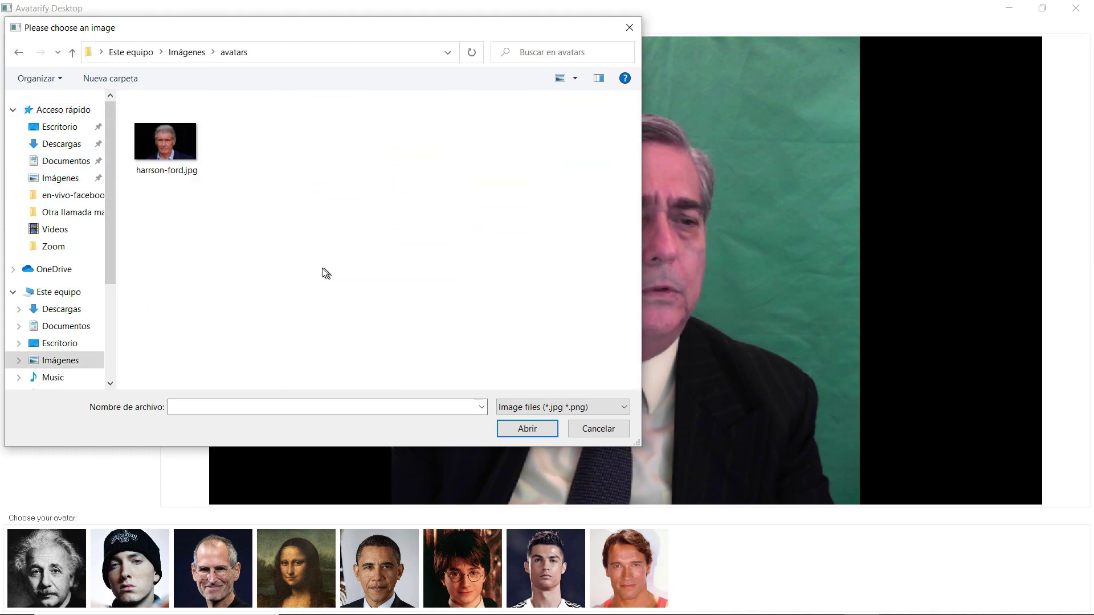
double_click(173, 145)
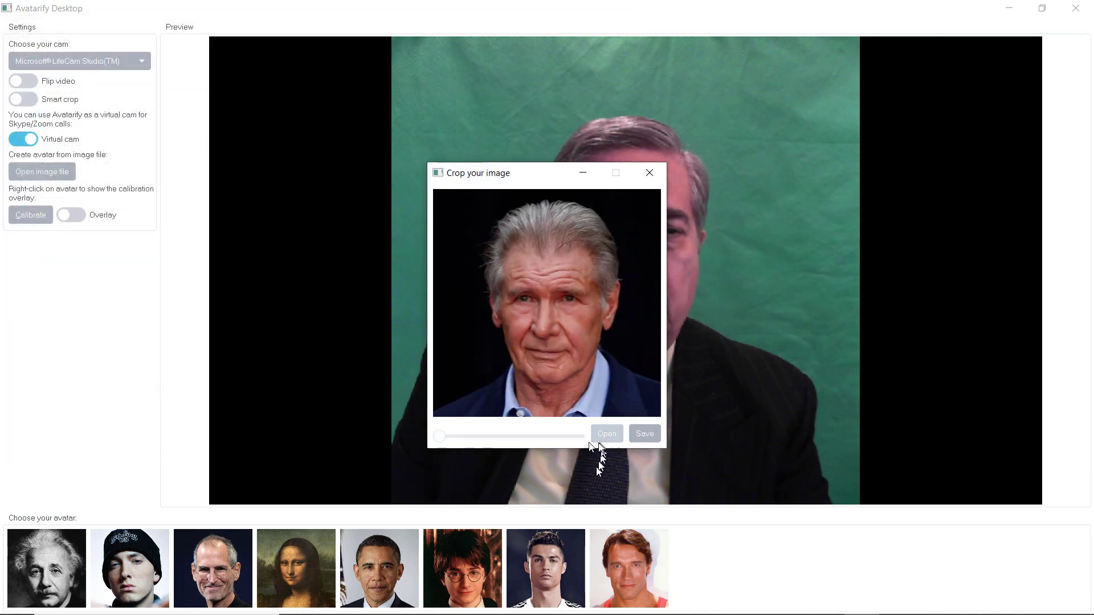
click(652, 433)
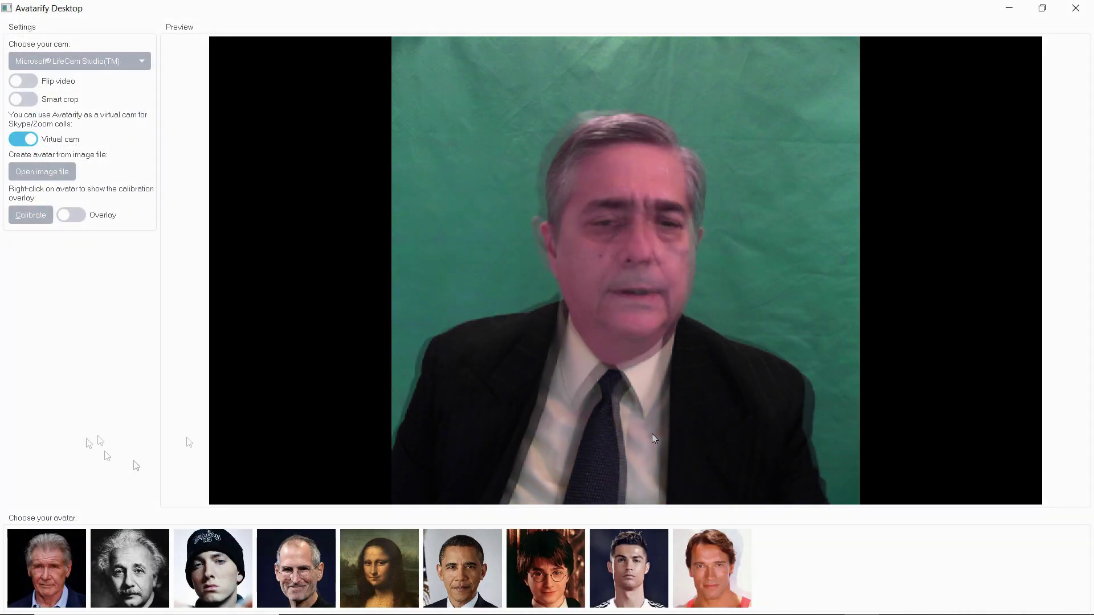
click(51, 575)
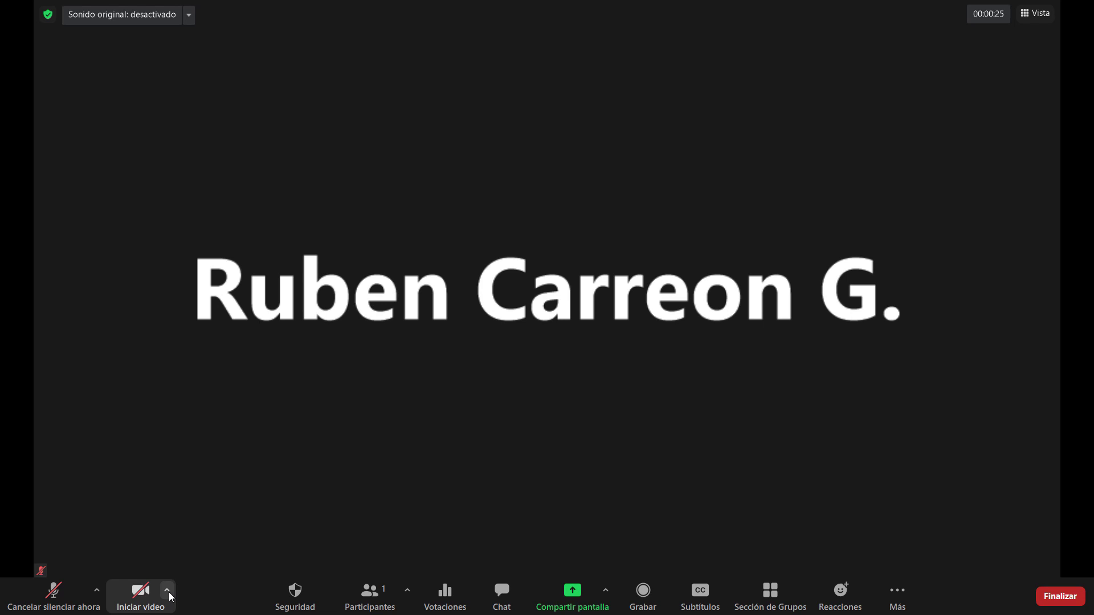
Step: In the Zoom meeting, choose Avatarify Camera as the camera and start the video
click(167, 593)
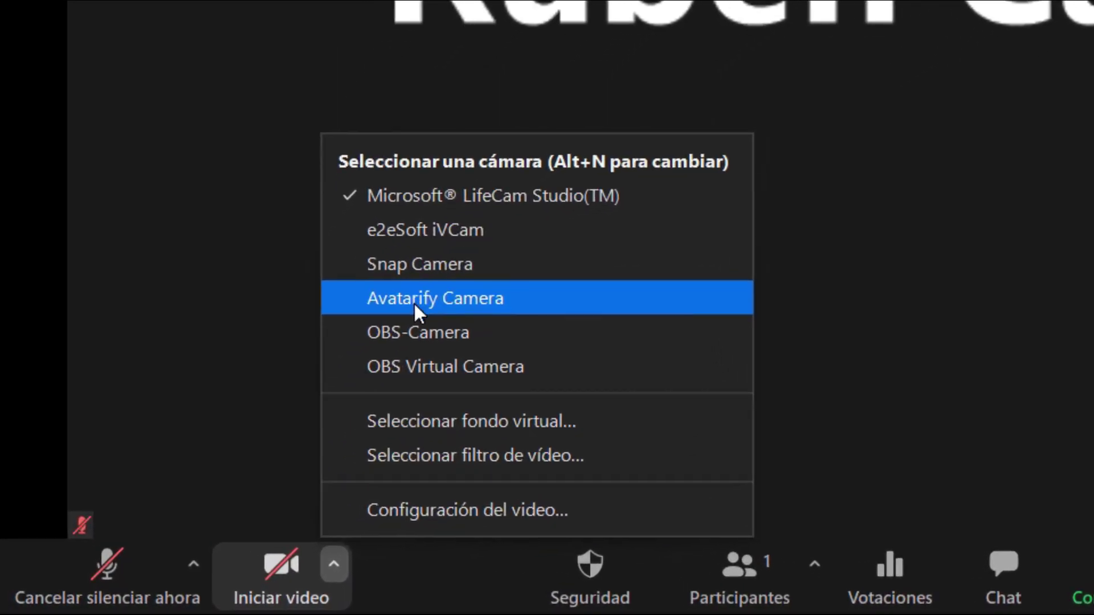
click(414, 302)
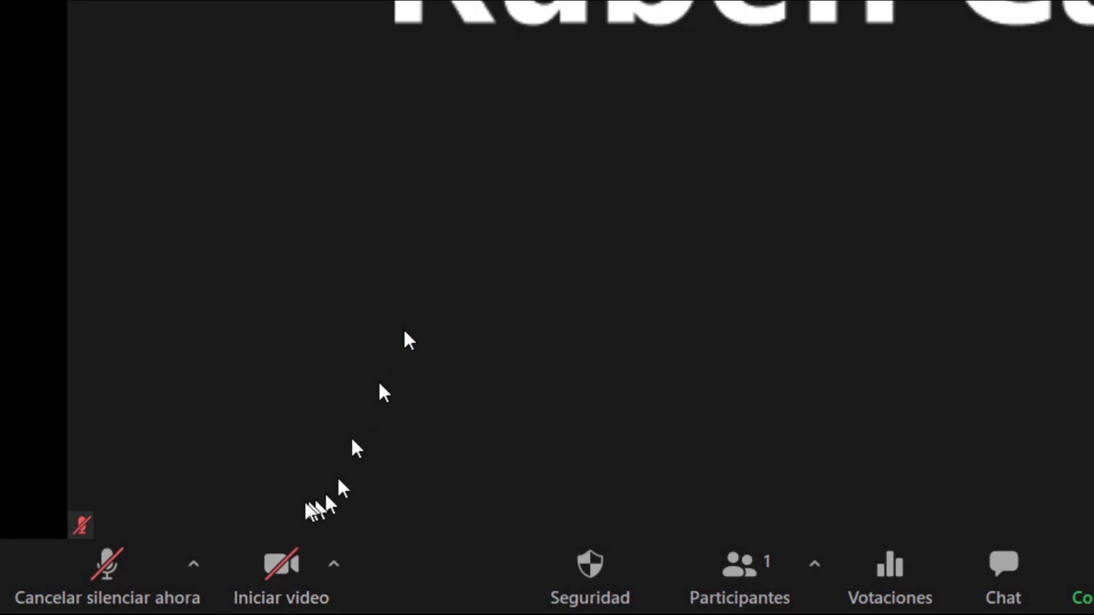
click(288, 564)
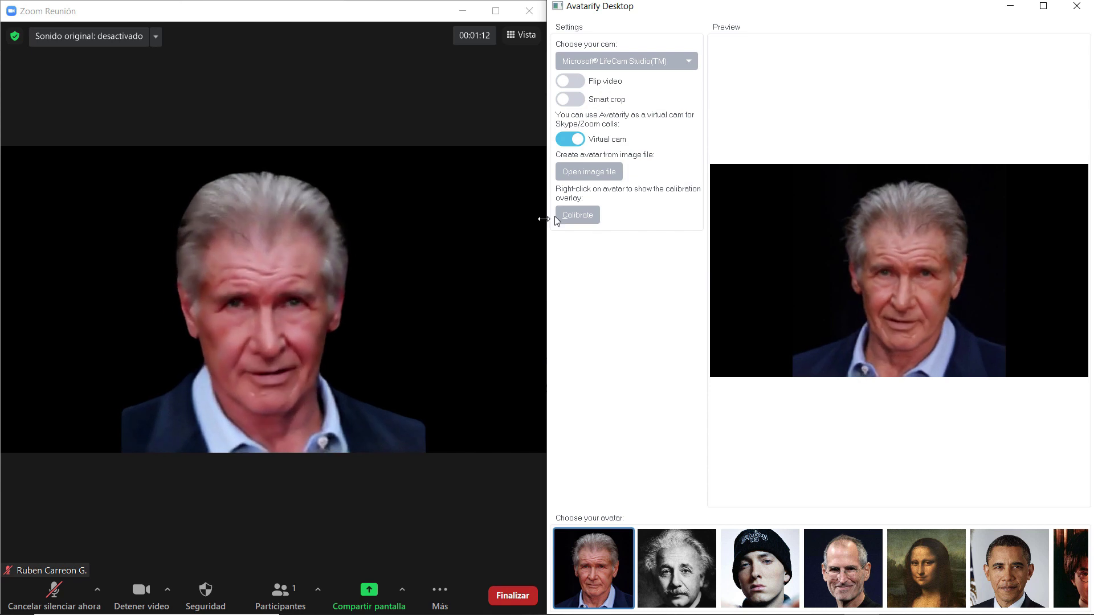
Step: Calibrate the head pose in Avatarify Desktop and switch the live avatar to the Mona Lisa
click(577, 216)
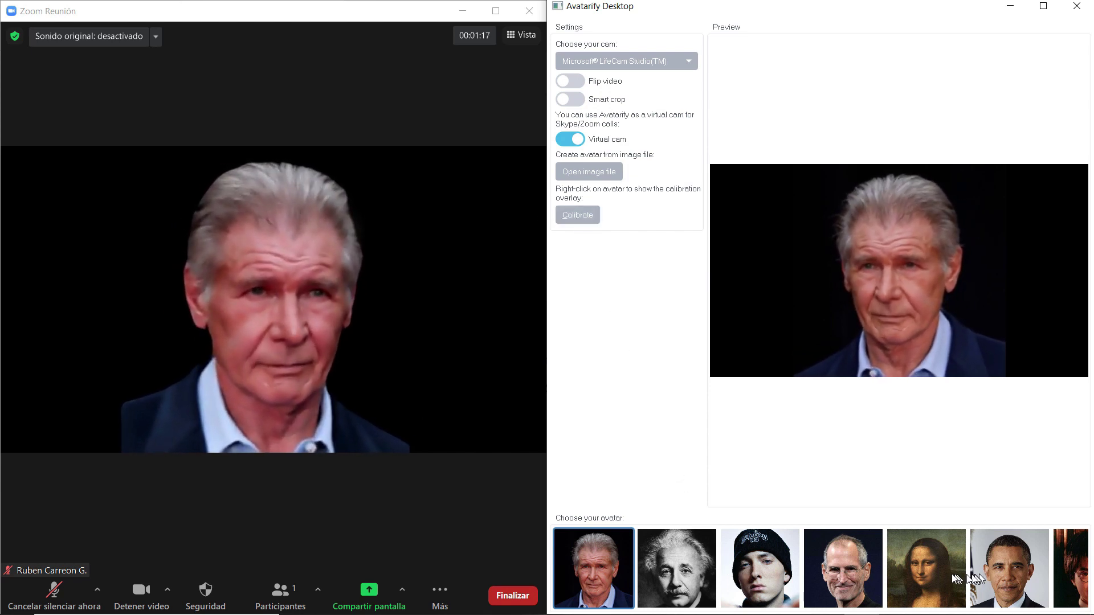
click(935, 576)
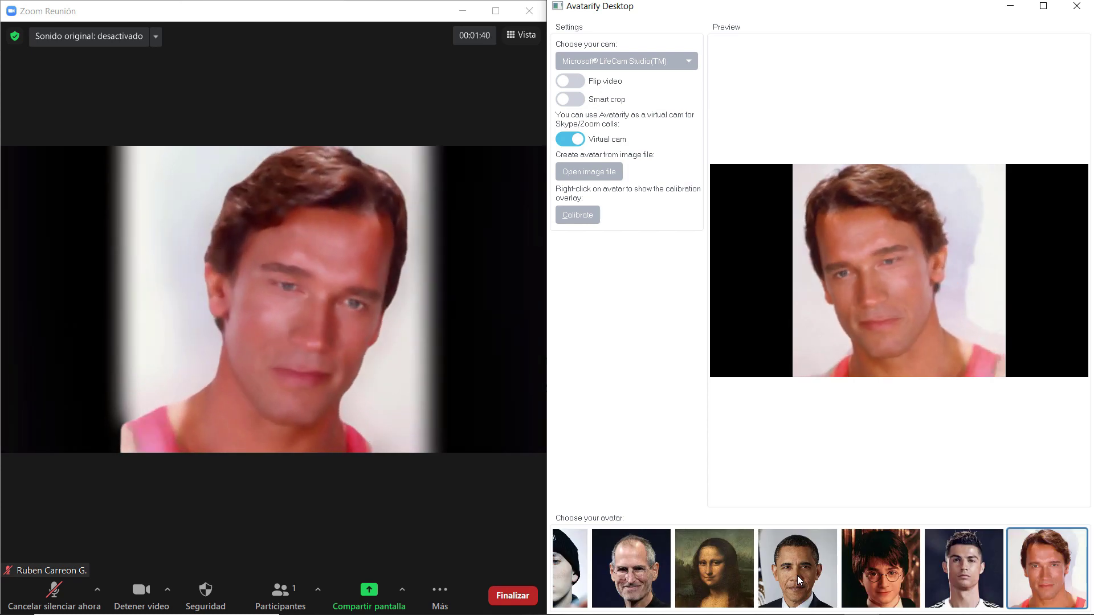
Step: Cycle backwards through the avatar reel from the last avatar to the first, showing each one in the Zoom video
key(Left)
key(Left)
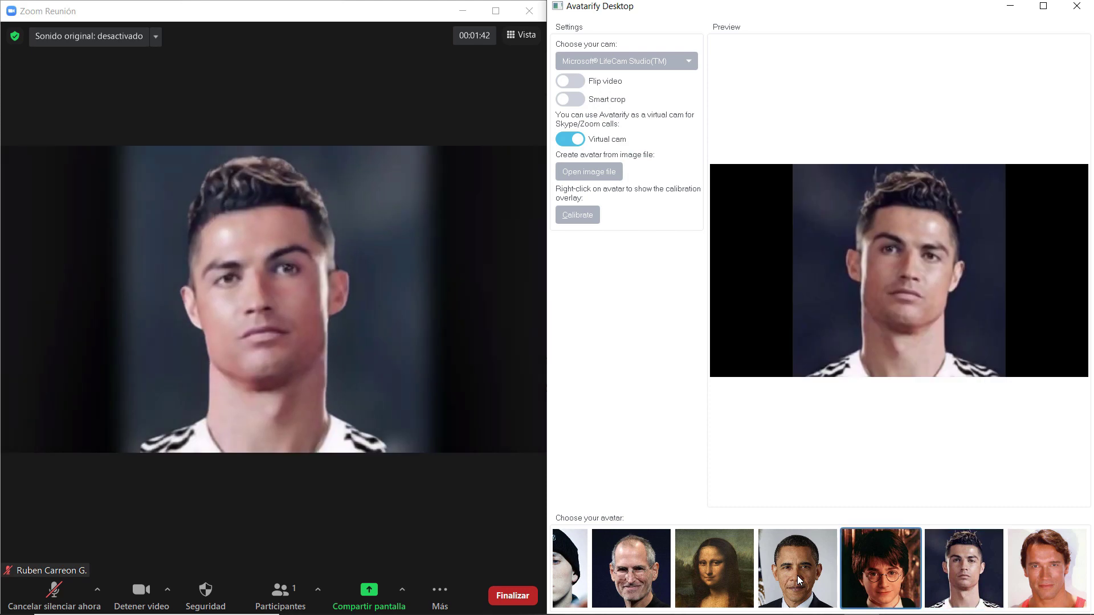
key(Left)
key(Left)
key(Left)
key(Left)
key(Left)
key(Left)
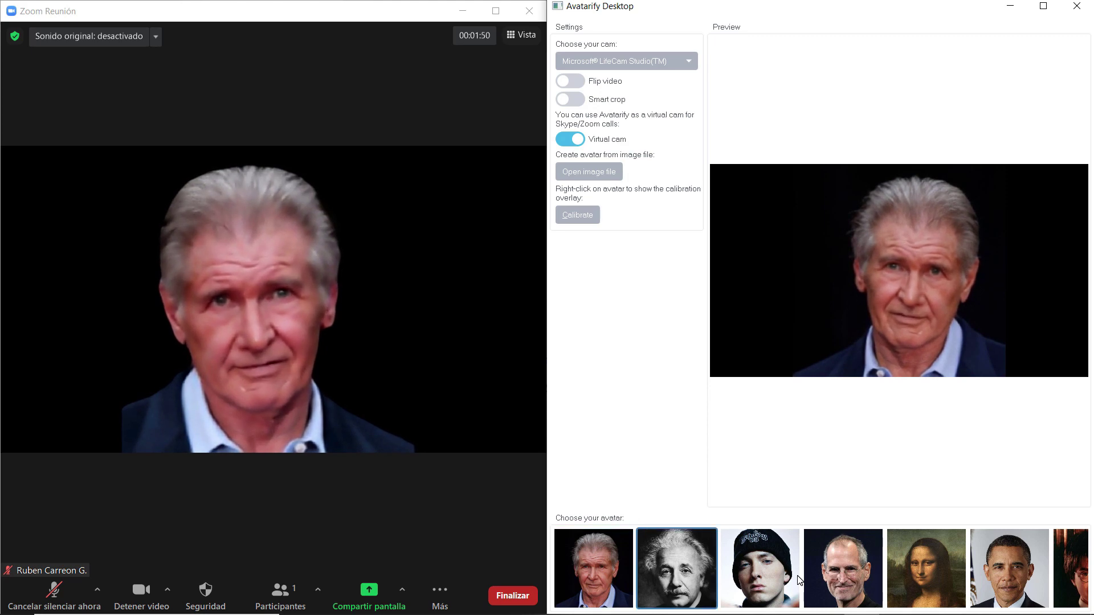
Step: Cycle forward through the avatars to the one in the football shirt, and switch back to the black-and-white portrait with wild white hair
key(Right)
key(Right)
key(Right)
key(Right)
key(Right)
key(Right)
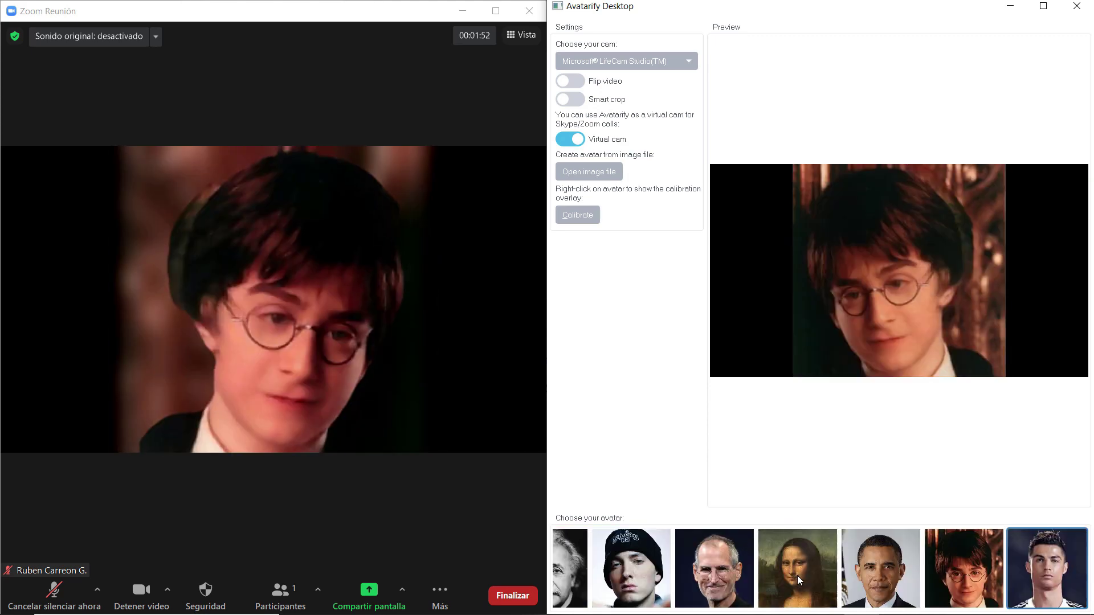
key(Home)
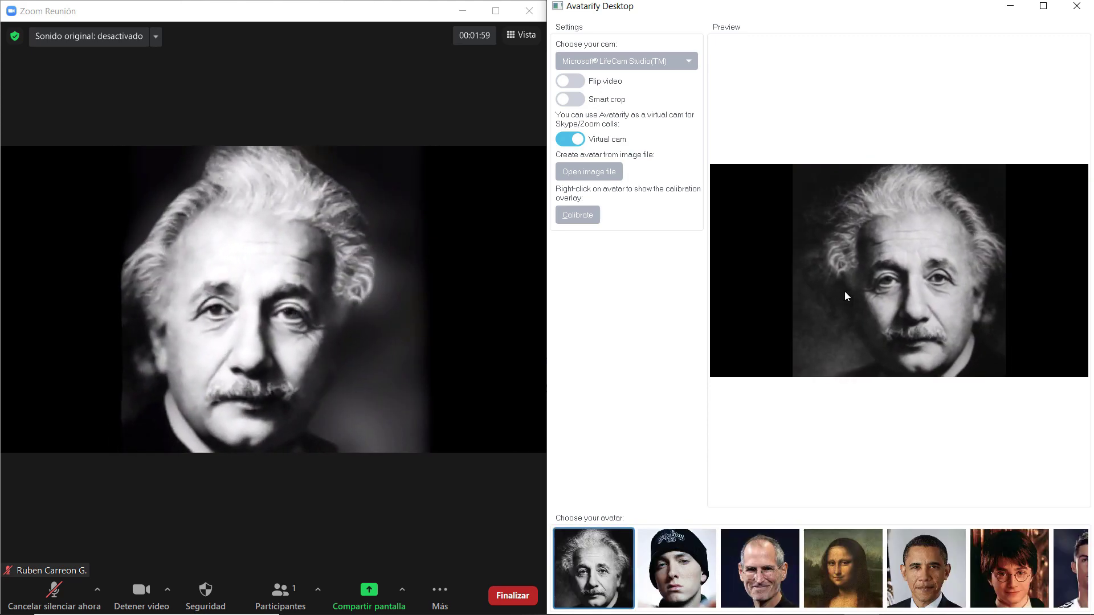